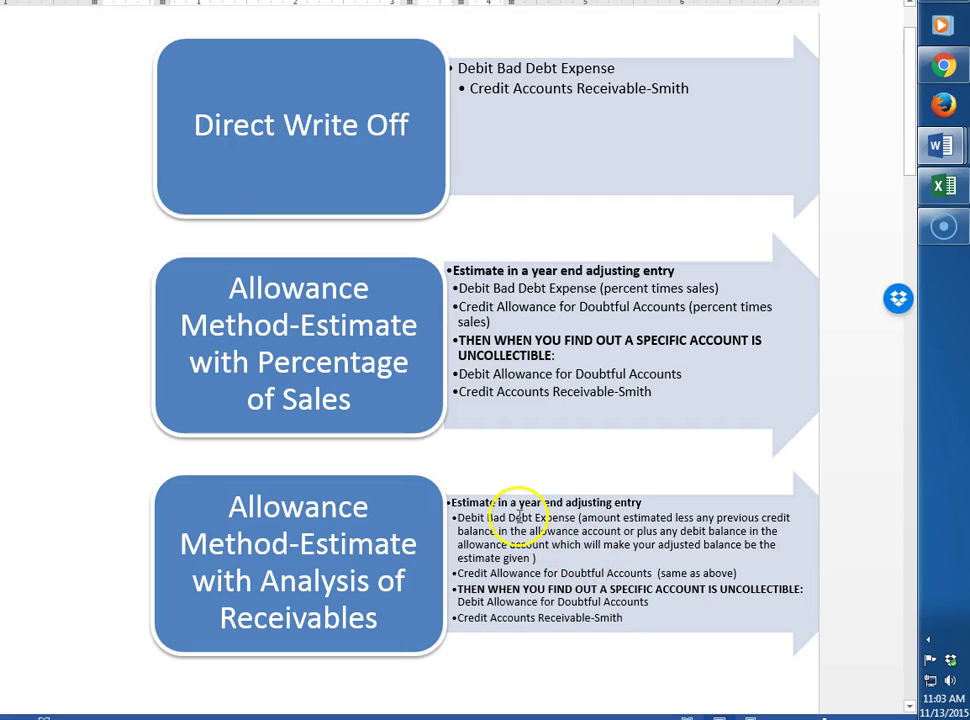
- Scroll down to the allowance exercise and place the cursor after the 100 debit in the T-account
scroll(519, 505, "down", 1)
scroll(519, 516, "down", 12)
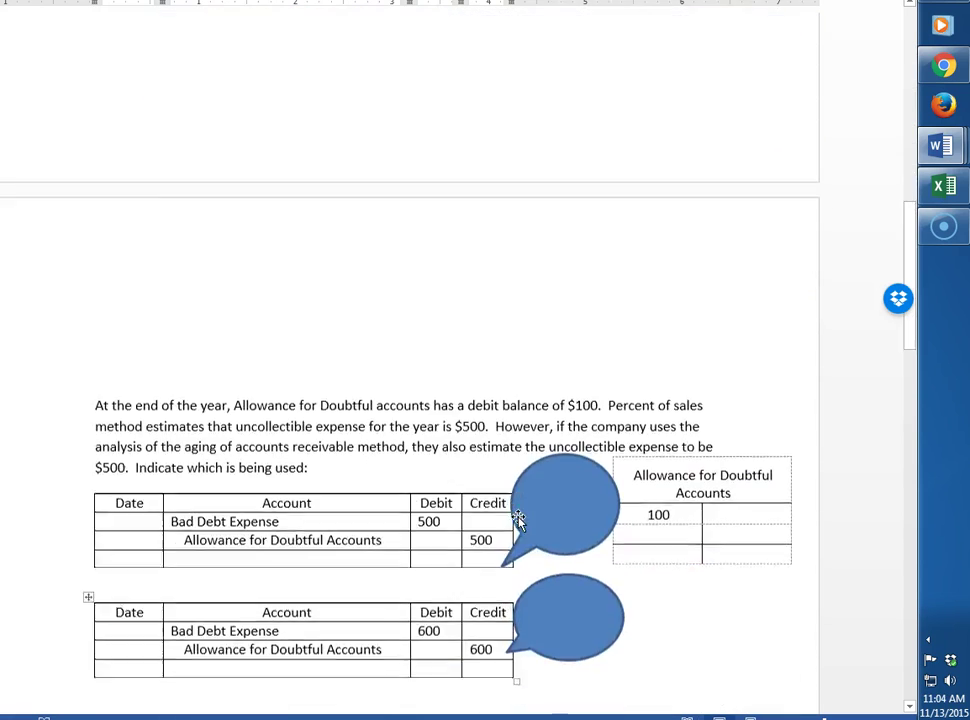
scroll(519, 516, "down", 3)
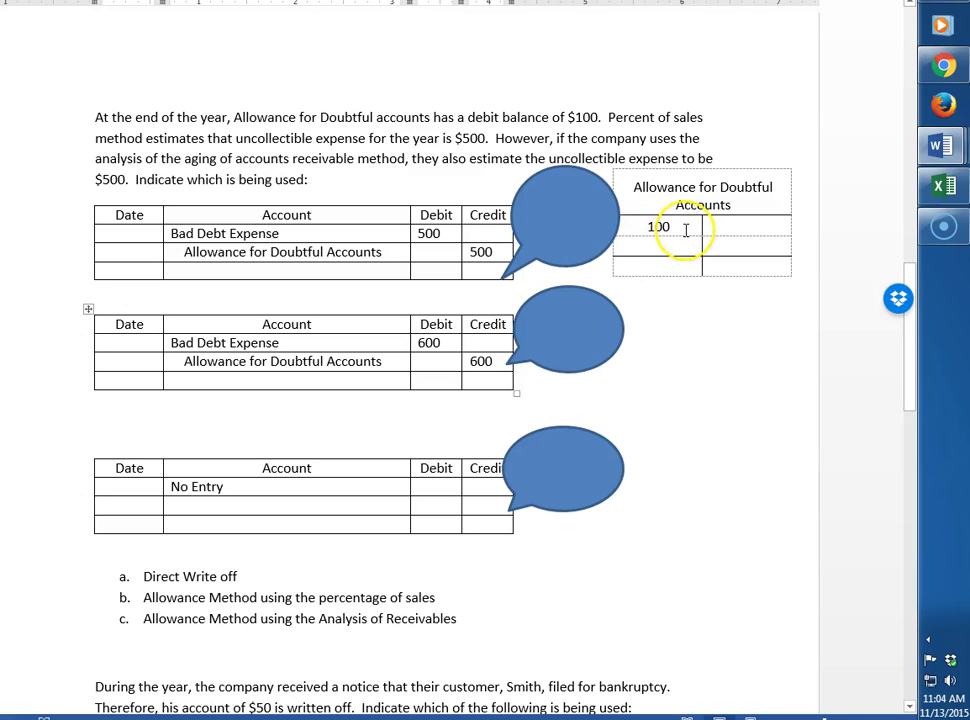
left_click(671, 230)
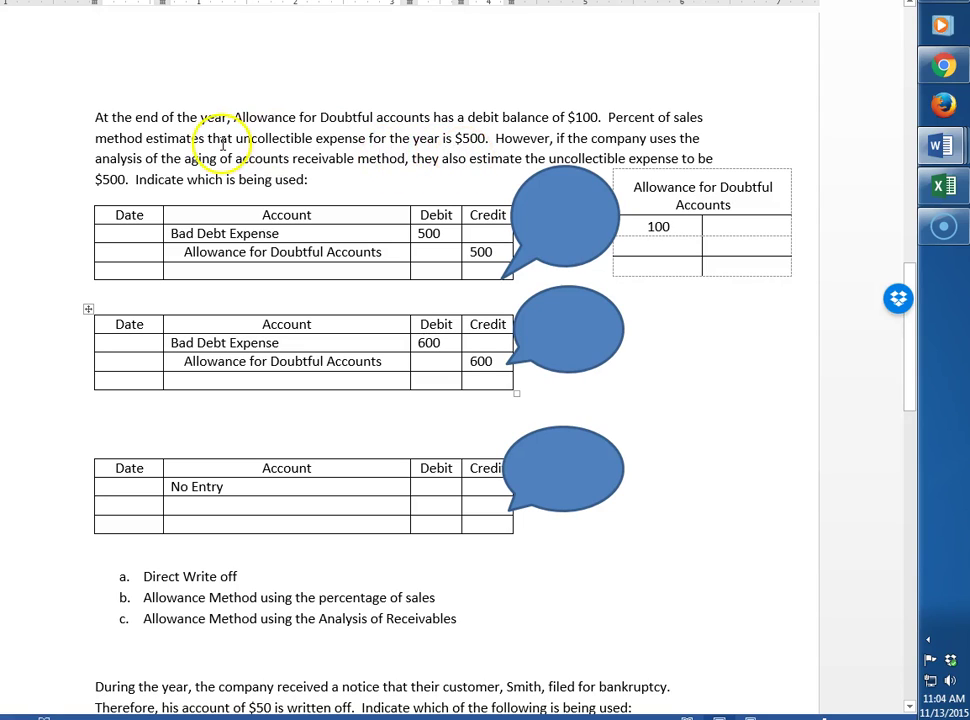
- Enter a 500 credit and a 400 ending balance in the Allowance T-account
left_click(716, 227)
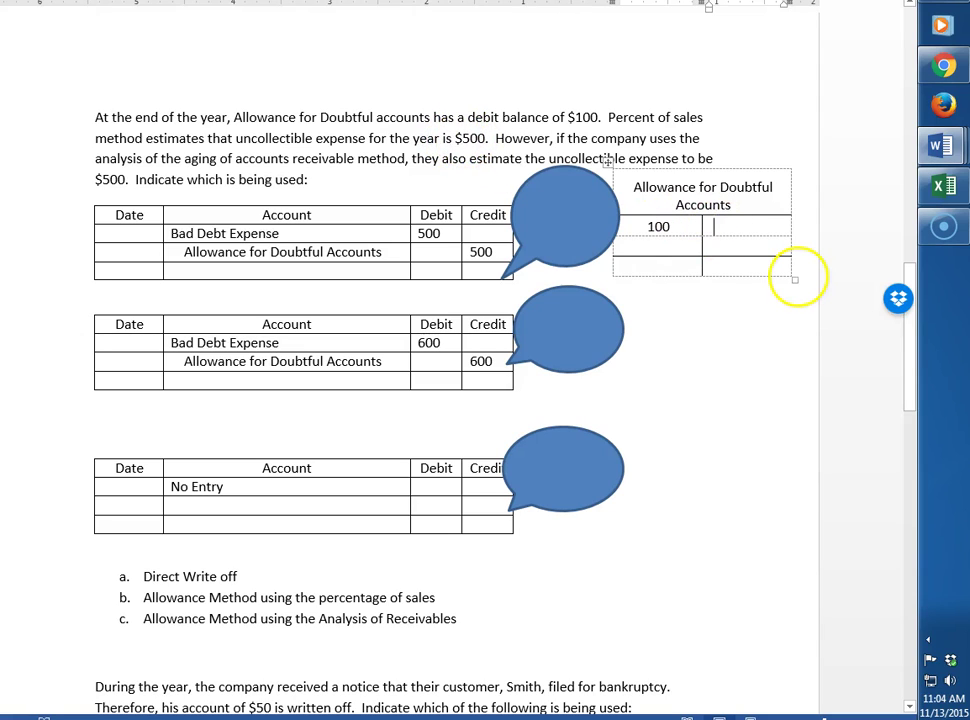
type("500")
left_click(745, 267)
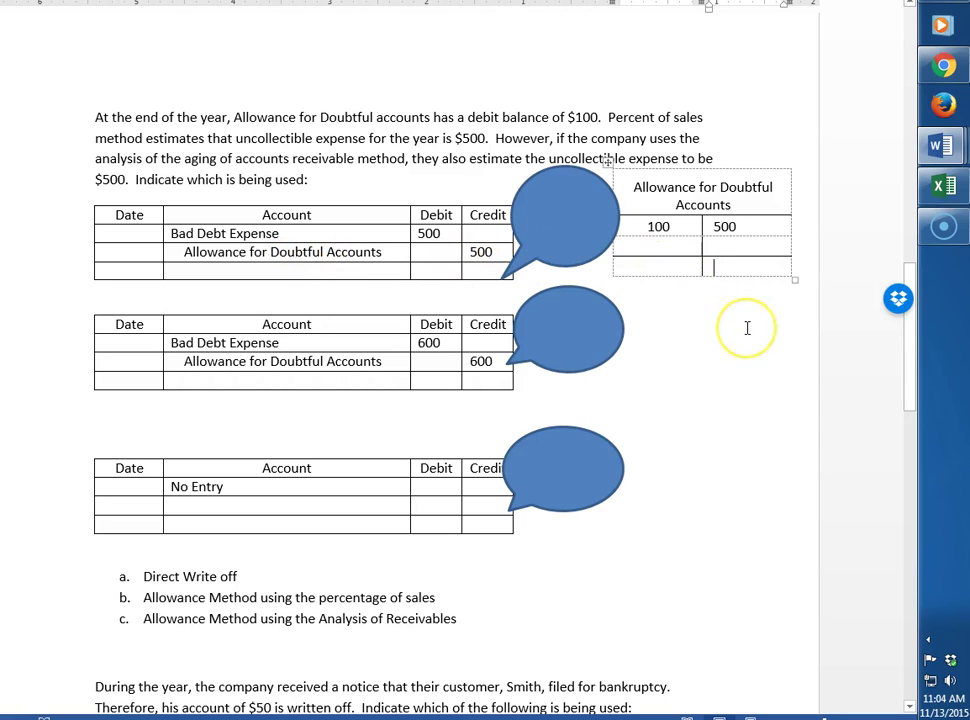
type("400")
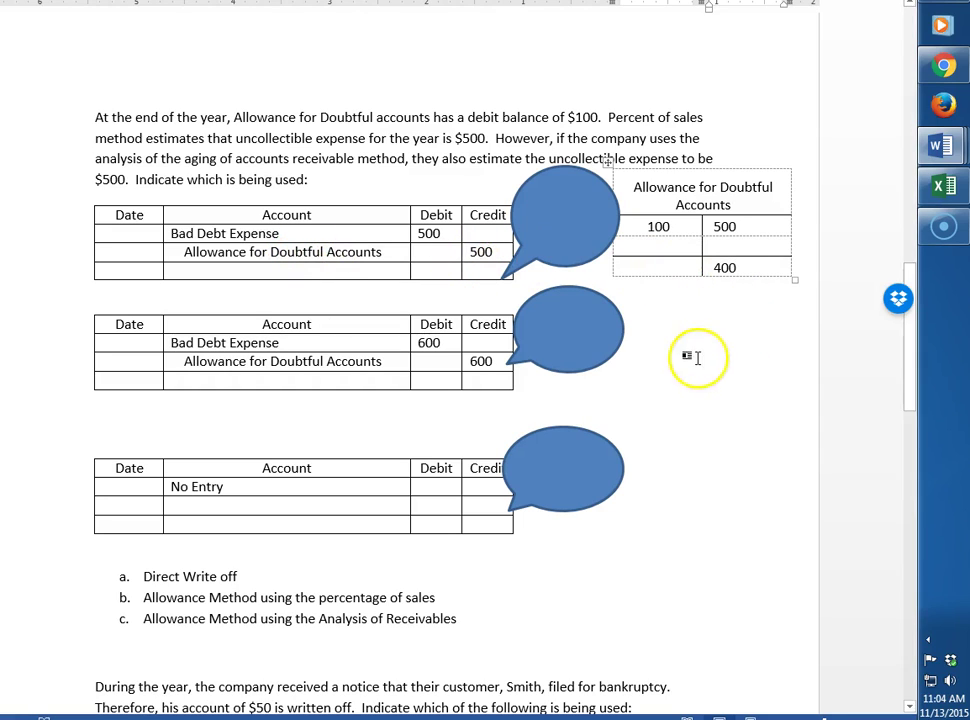
left_click(747, 331)
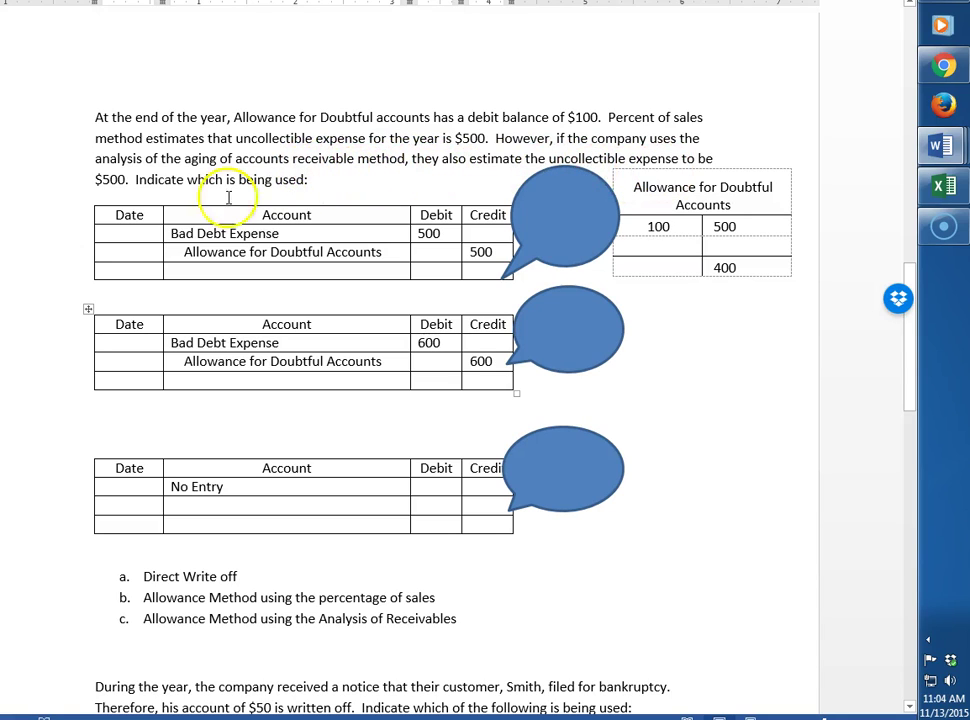
- Change the T-account amounts to a 600 credit and a 500 ending balance
left_click(749, 232)
key("BackSpace")
key("BackSpace")
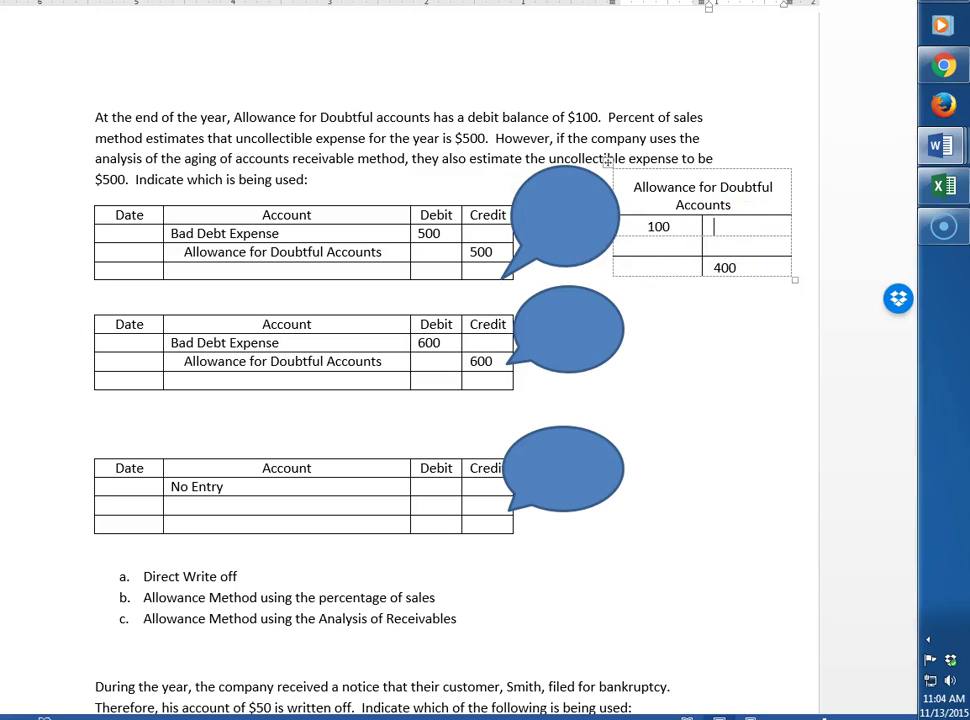
left_click(745, 266)
key("BackSpace")
key("BackSpace")
left_click(728, 224)
left_click(670, 229)
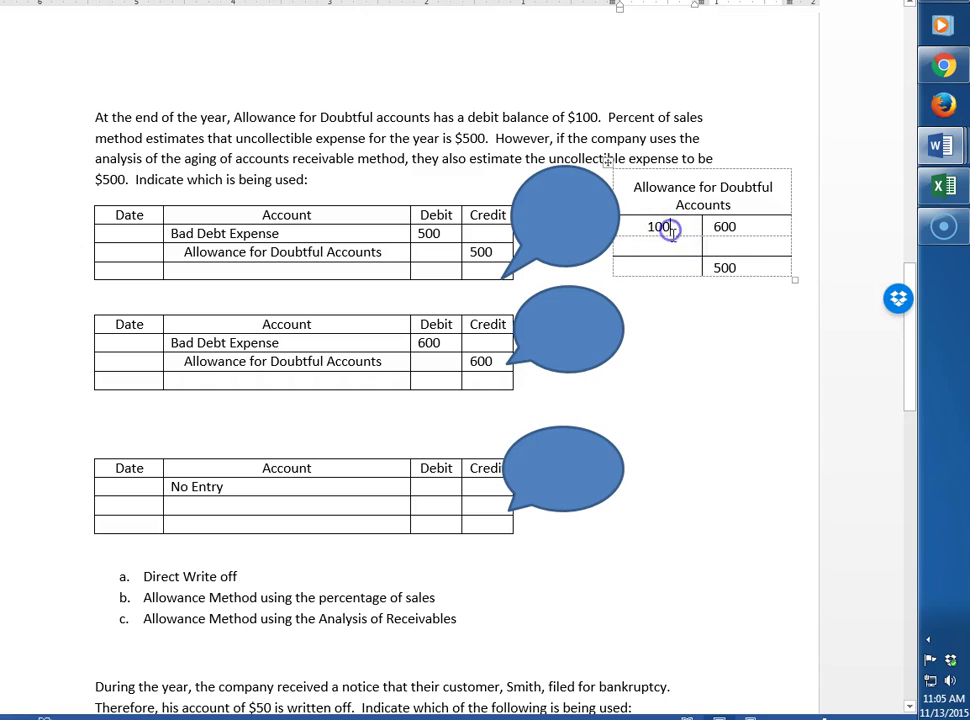
left_click(745, 270)
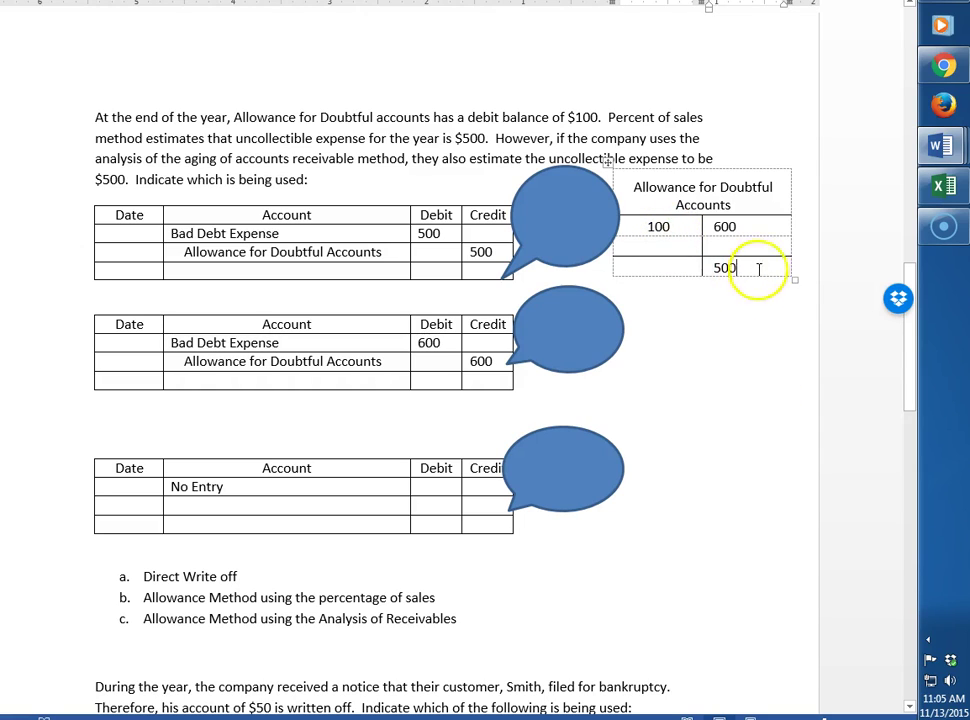
double_click(712, 227)
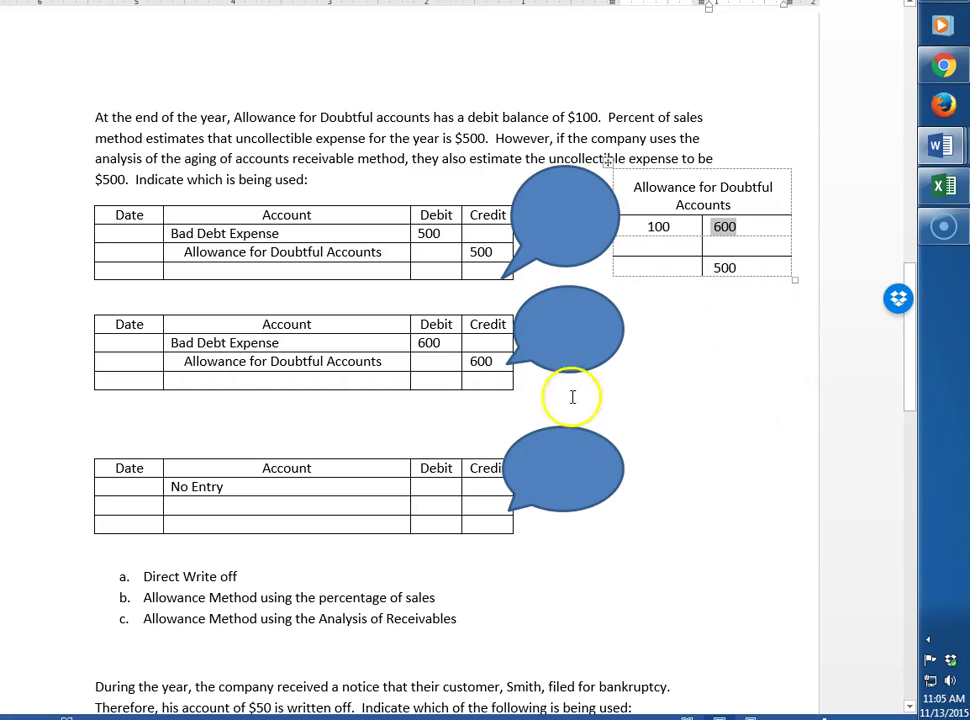
left_click(385, 342)
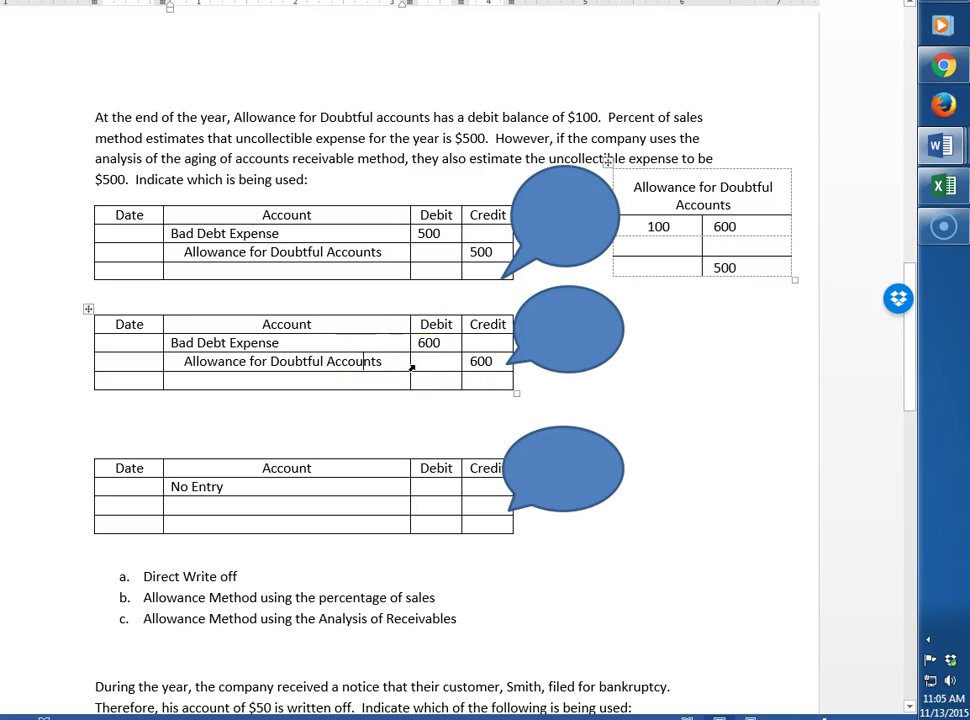
left_click(343, 502)
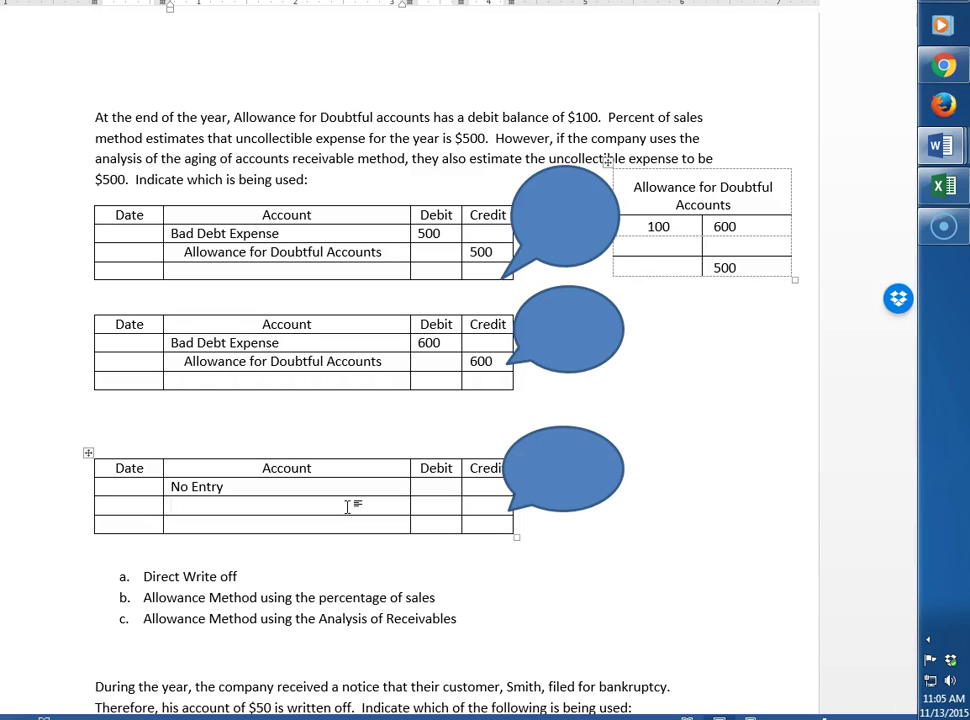
left_click(541, 227)
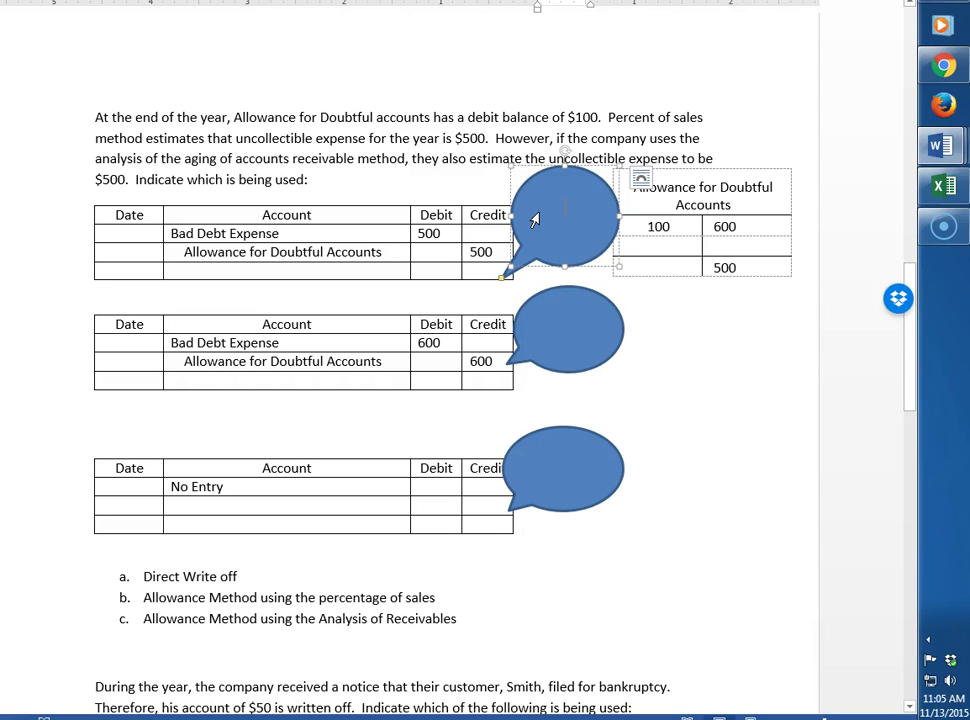
- Finish the 'Analysis of receivables' callout label and enlarge the callout so it fits
type("{er")
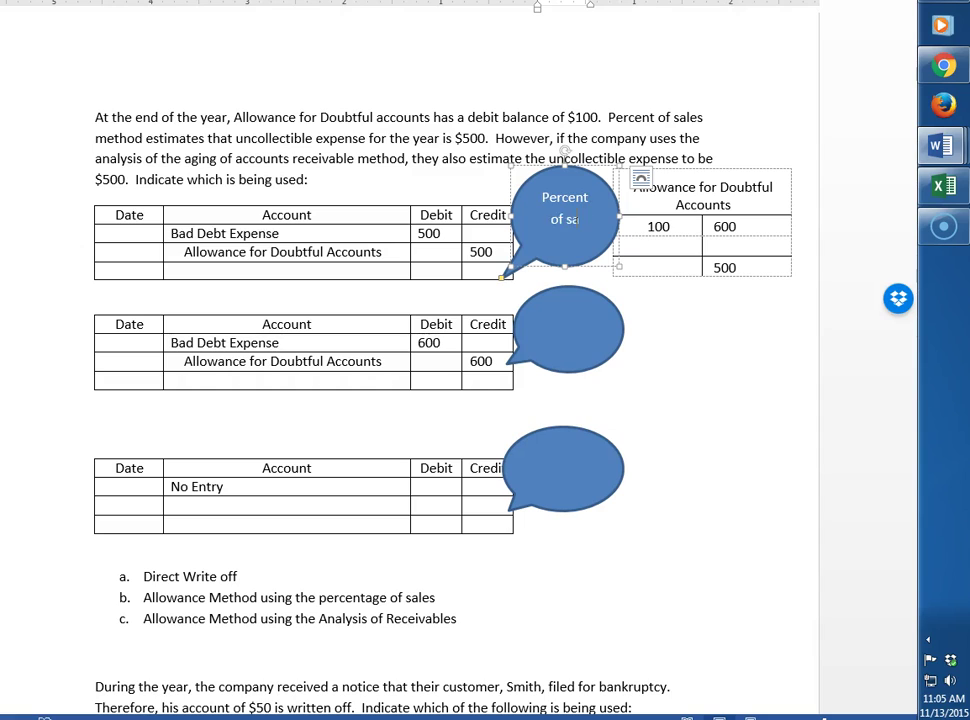
left_click(552, 328)
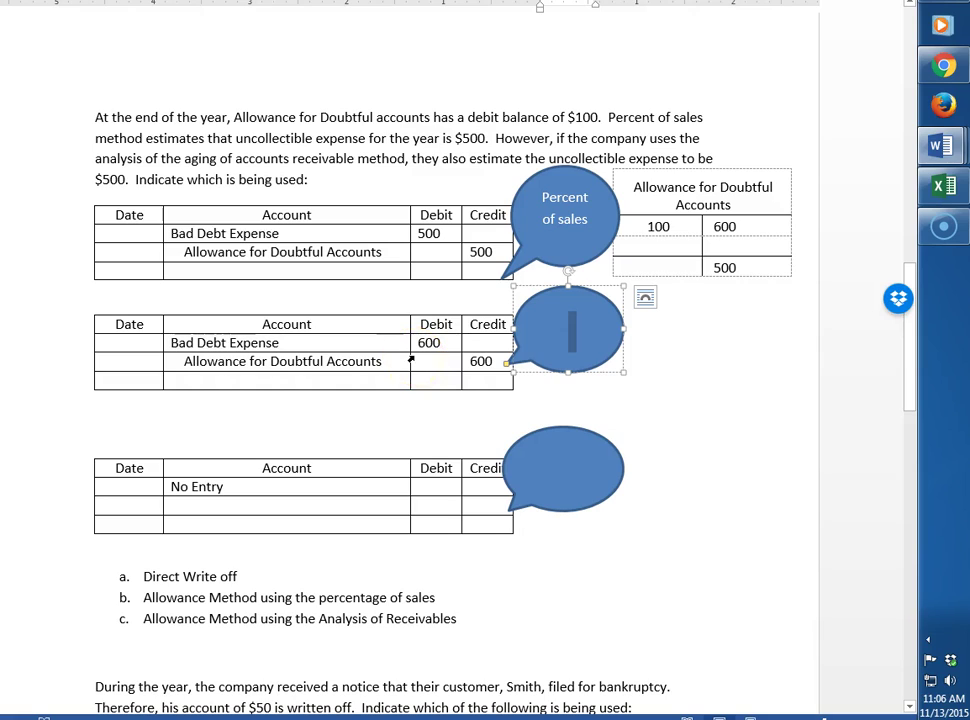
type("nalysis of")
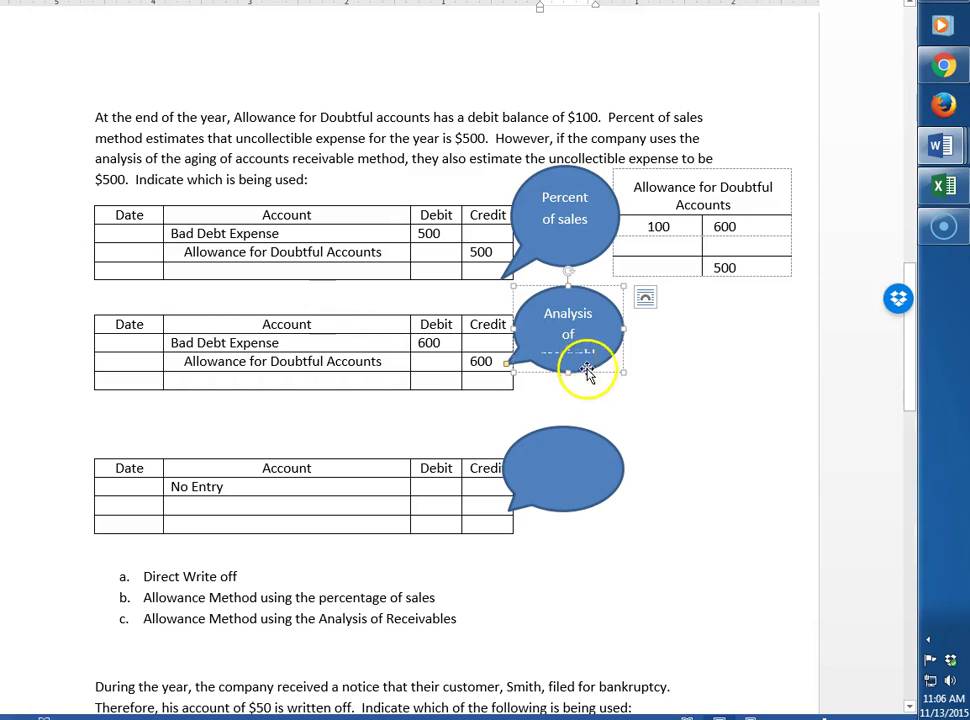
left_click_drag(568, 373, 568, 387)
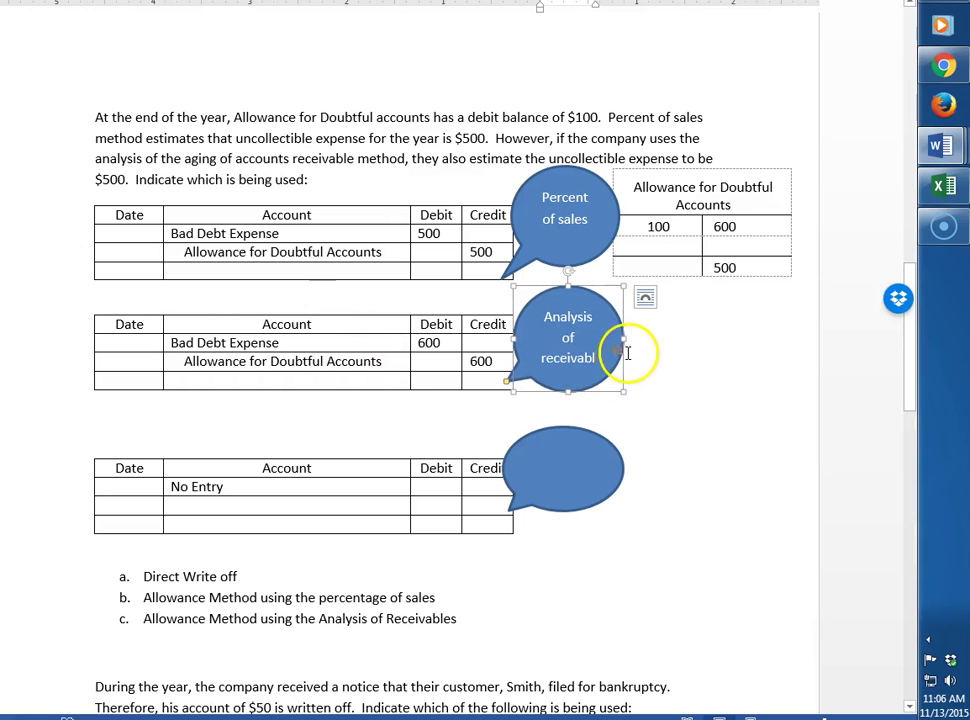
left_click_drag(626, 337, 649, 339)
- Label the No Entry table's callout 'Direct Write Off Method' and widen it to fit
left_click(567, 442)
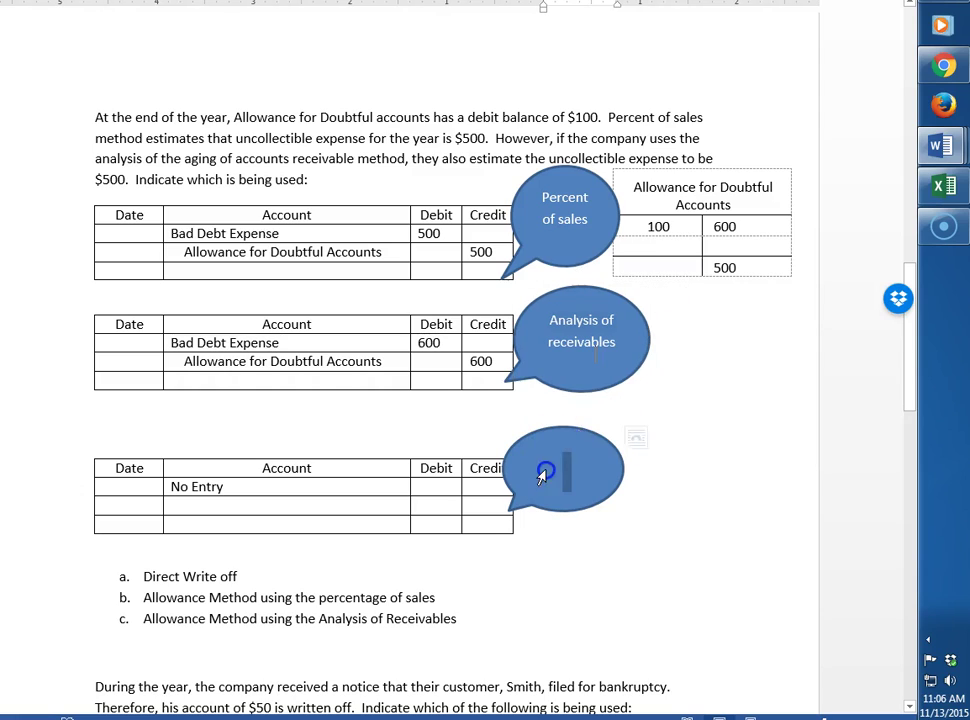
left_click(572, 478)
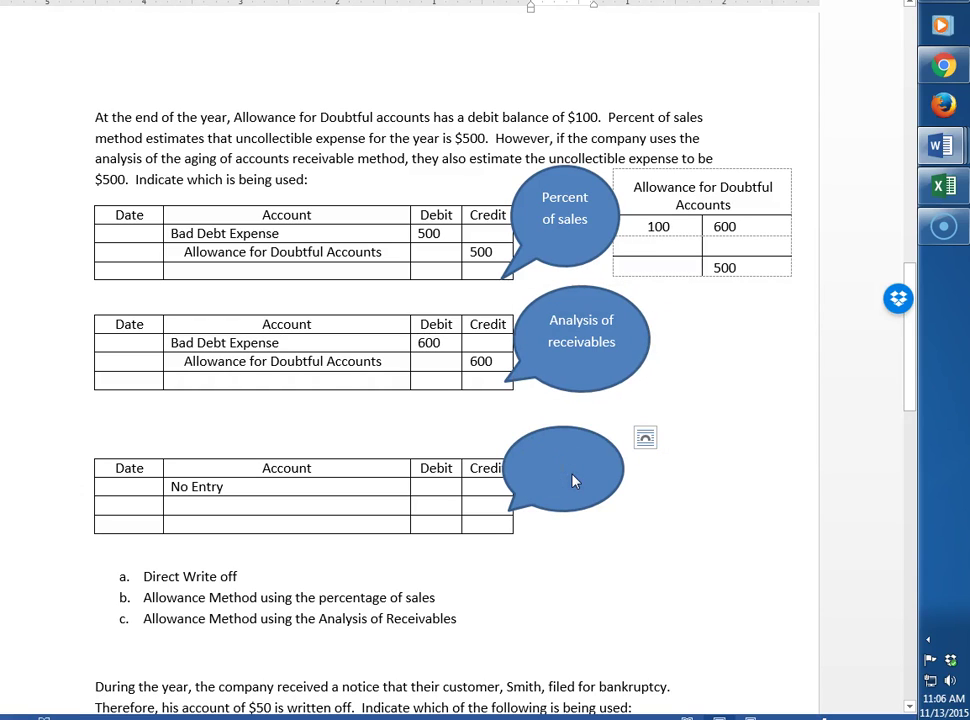
type("Direct")
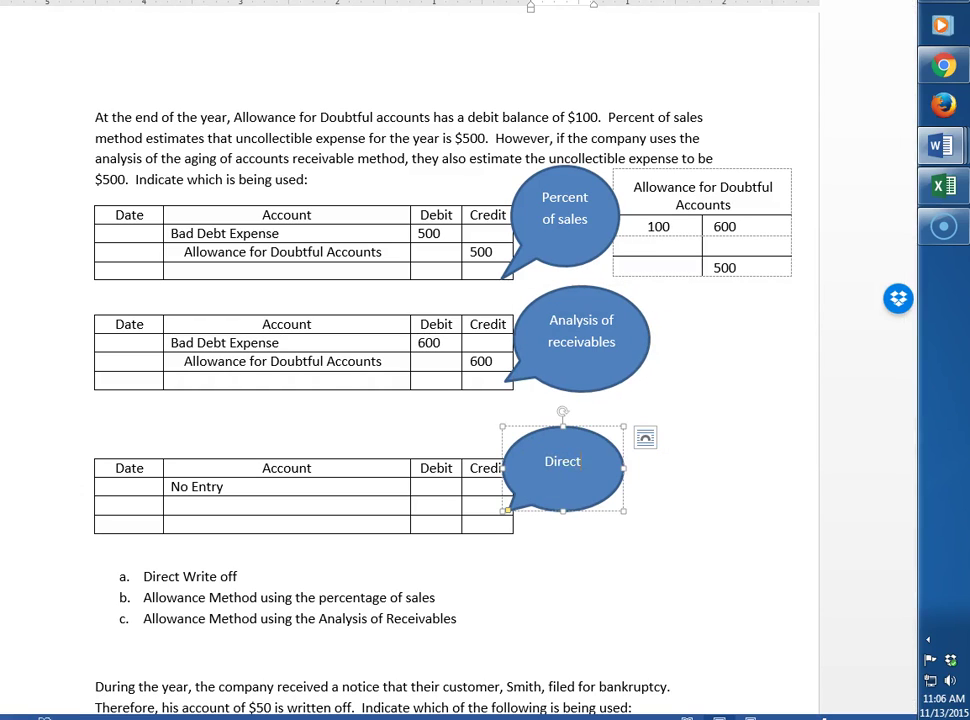
type(" Write Off")
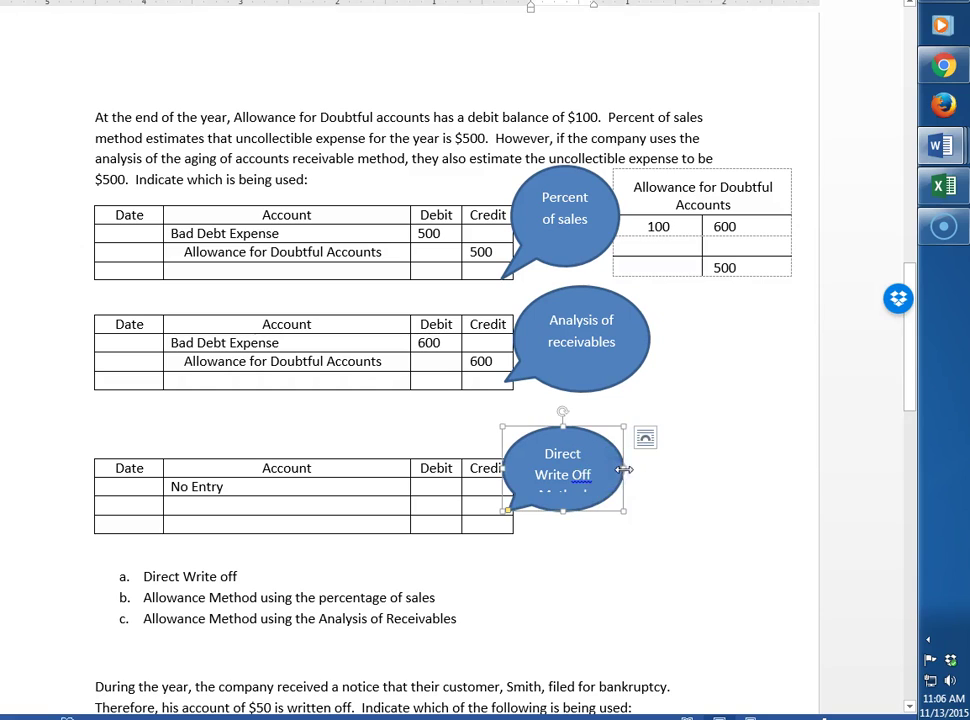
left_click_drag(624, 469, 676, 468)
left_click(588, 530)
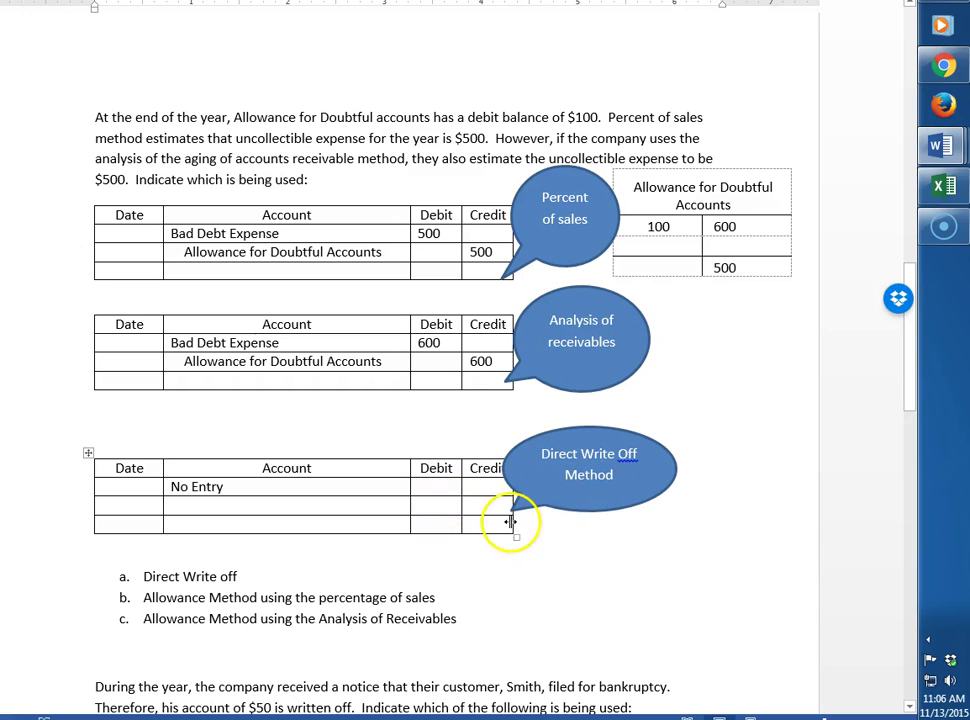
scroll(470, 513, "down", 3)
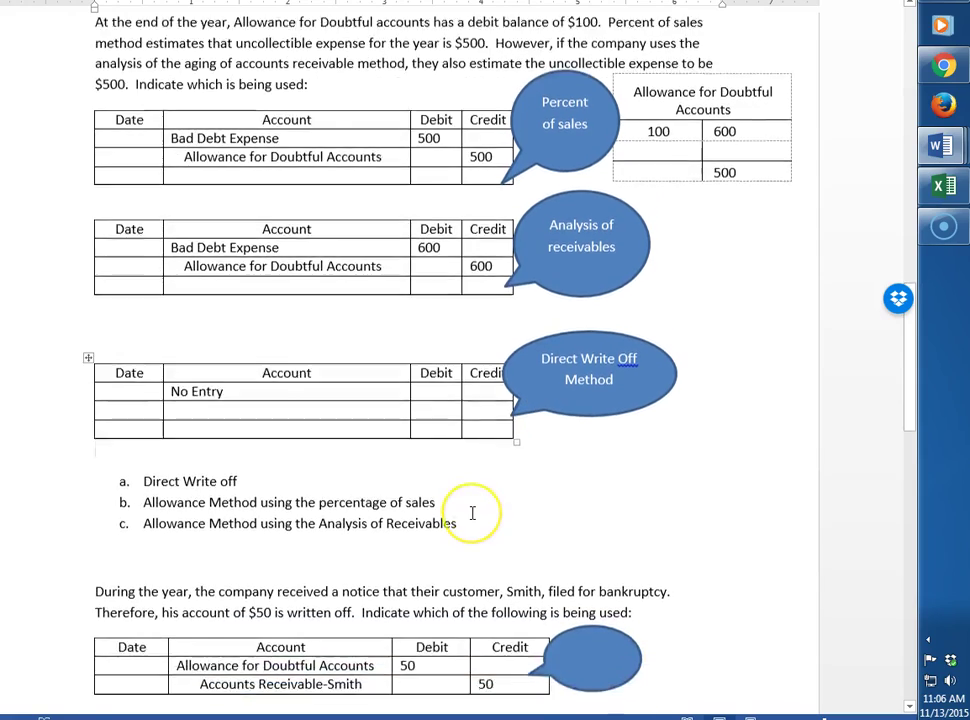
scroll(472, 513, "down", 5)
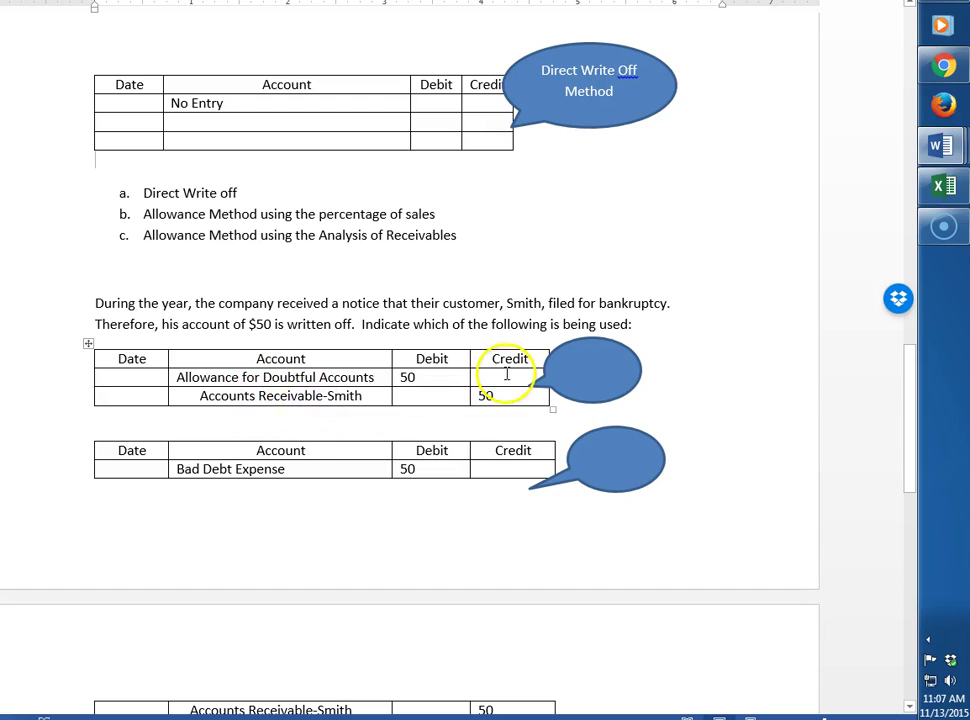
- Widen the first bankruptcy table's callout and label it 'Allowance Method'
left_click(630, 369)
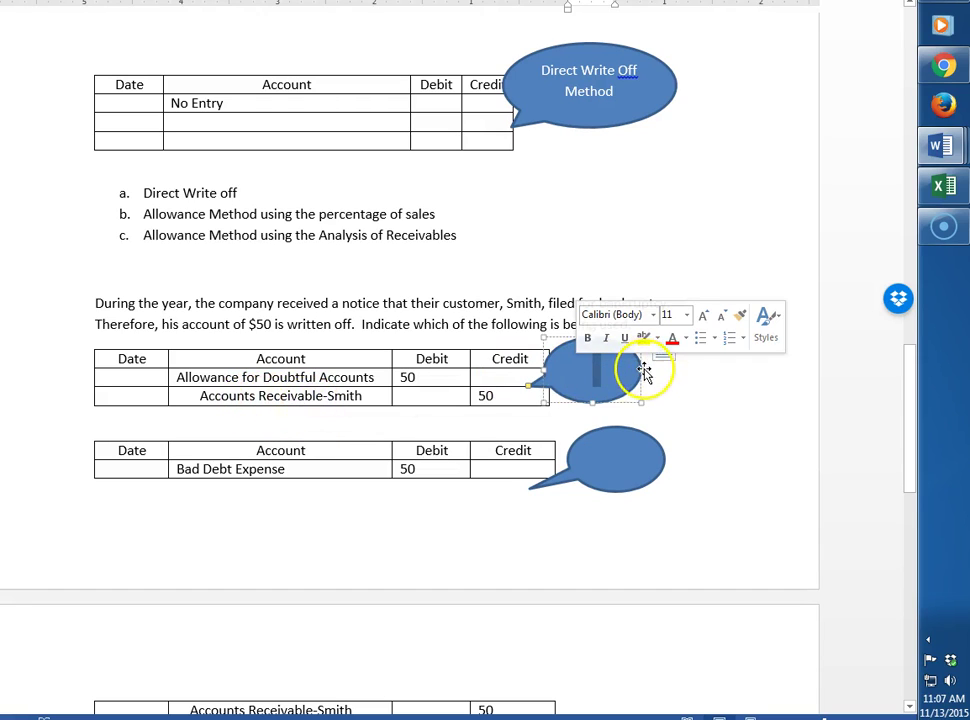
left_click_drag(640, 370, 771, 368)
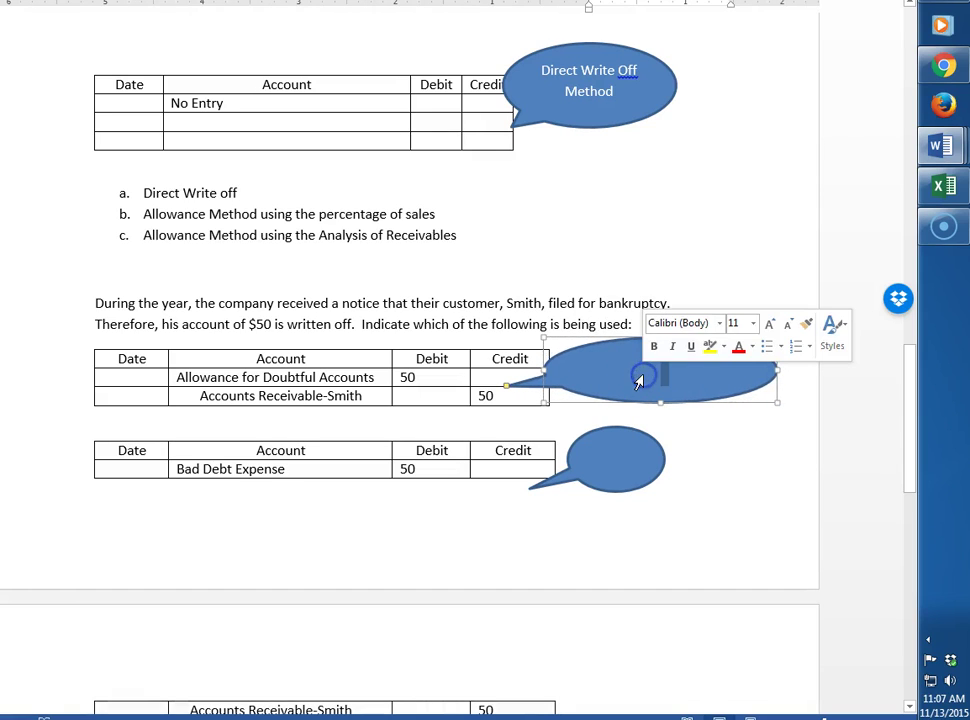
type("Allowance Method")
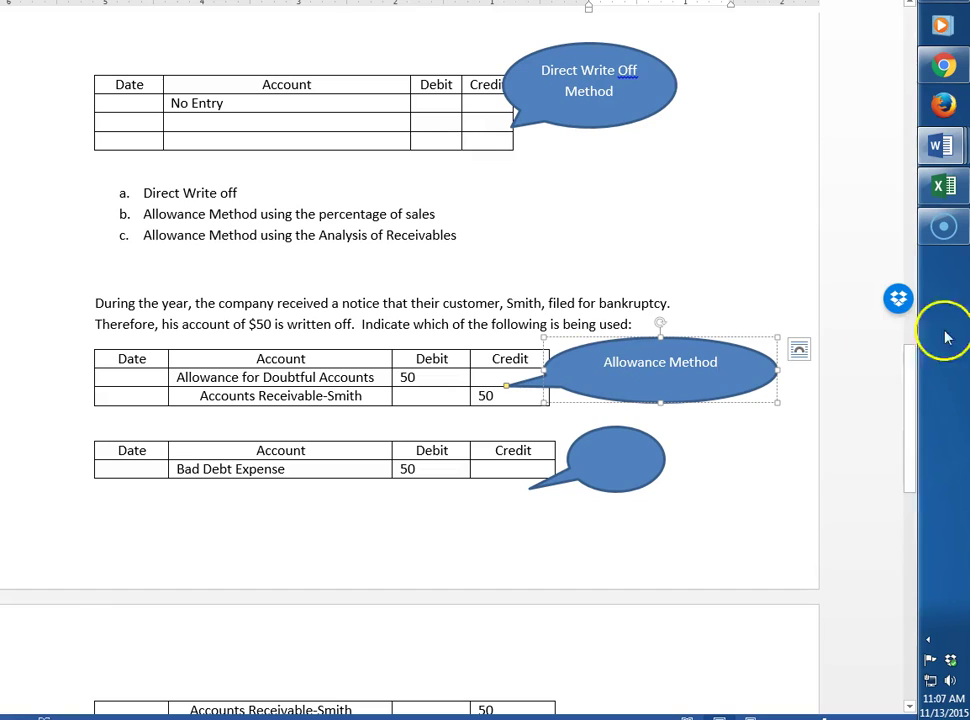
left_click(450, 472)
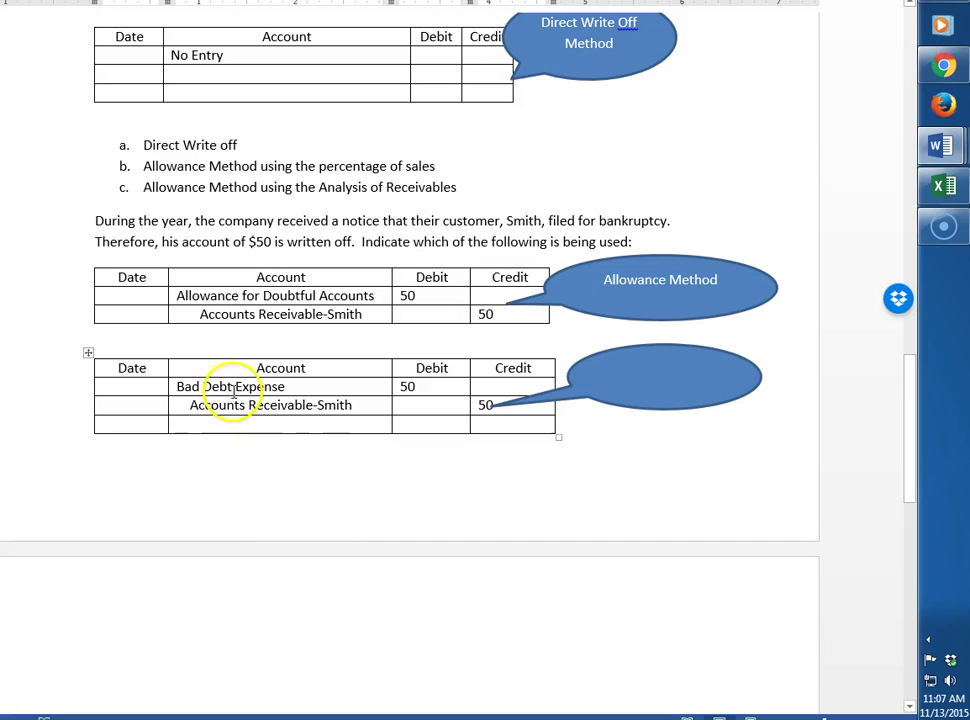
- Label the Bad Debt table's callout 'Direct Write Off Method' and enlarge it to fit
left_click(632, 373)
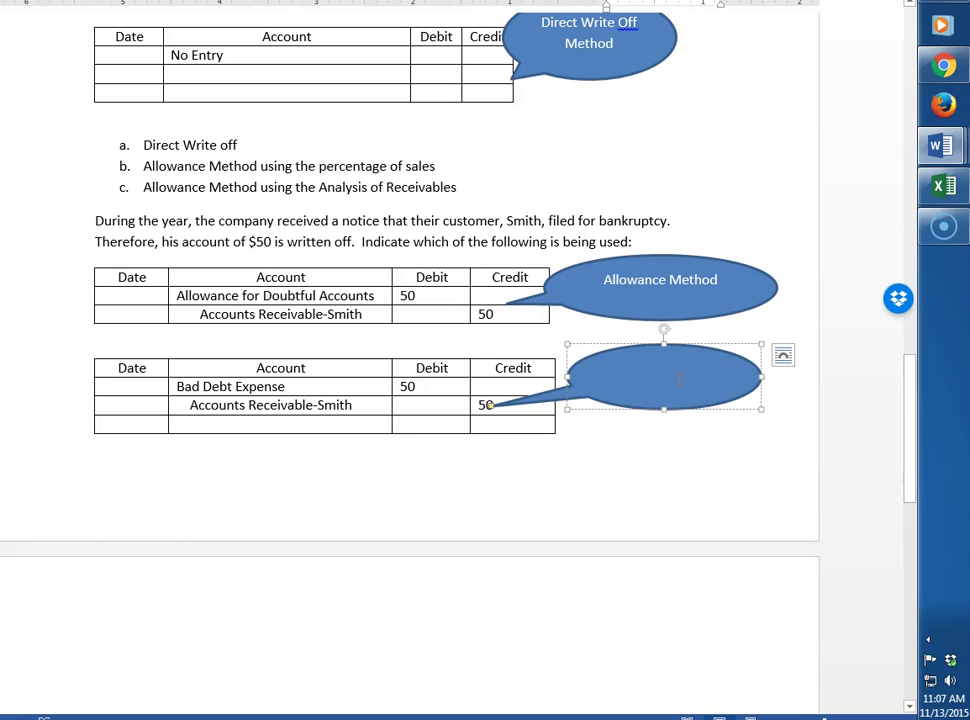
type("Direct Write Off M")
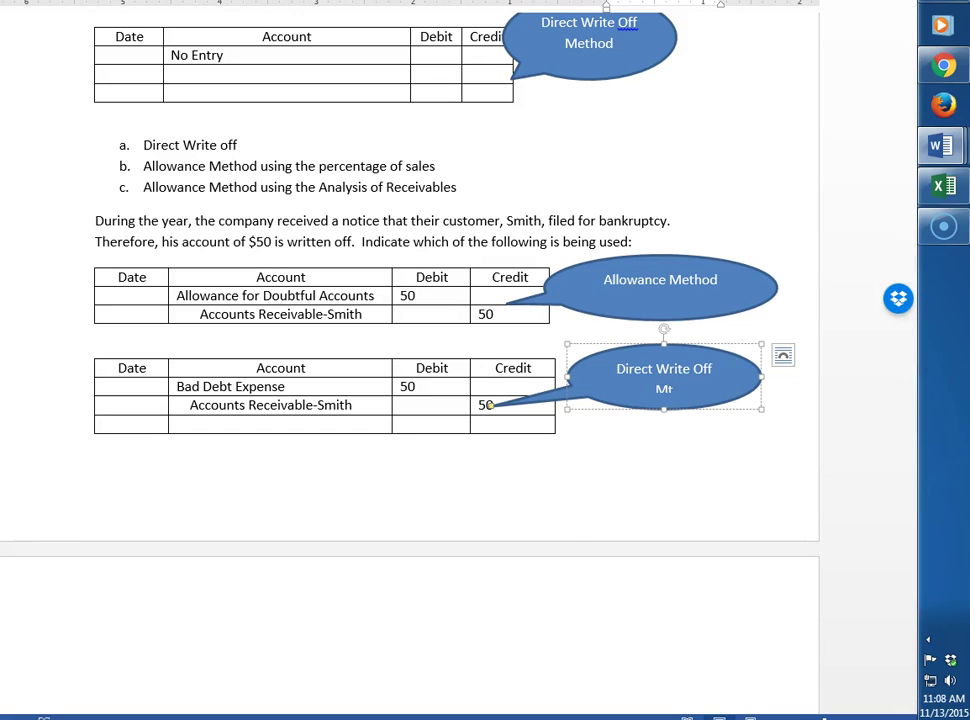
type("ethod")
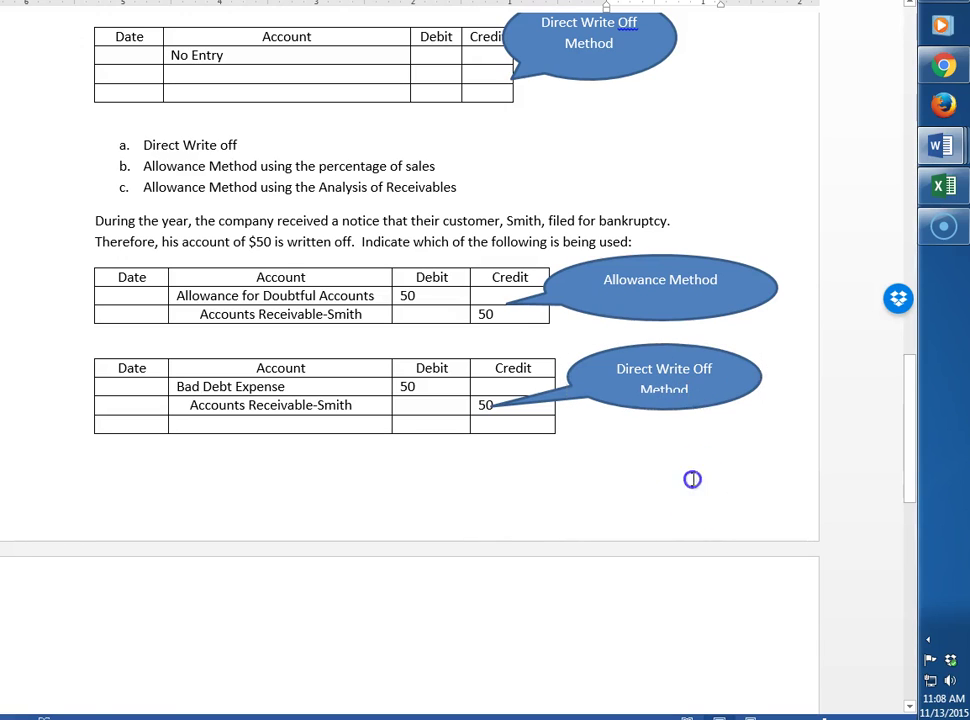
left_click(750, 390)
left_click_drag(762, 377, 803, 374)
left_click_drag(683, 409, 680, 425)
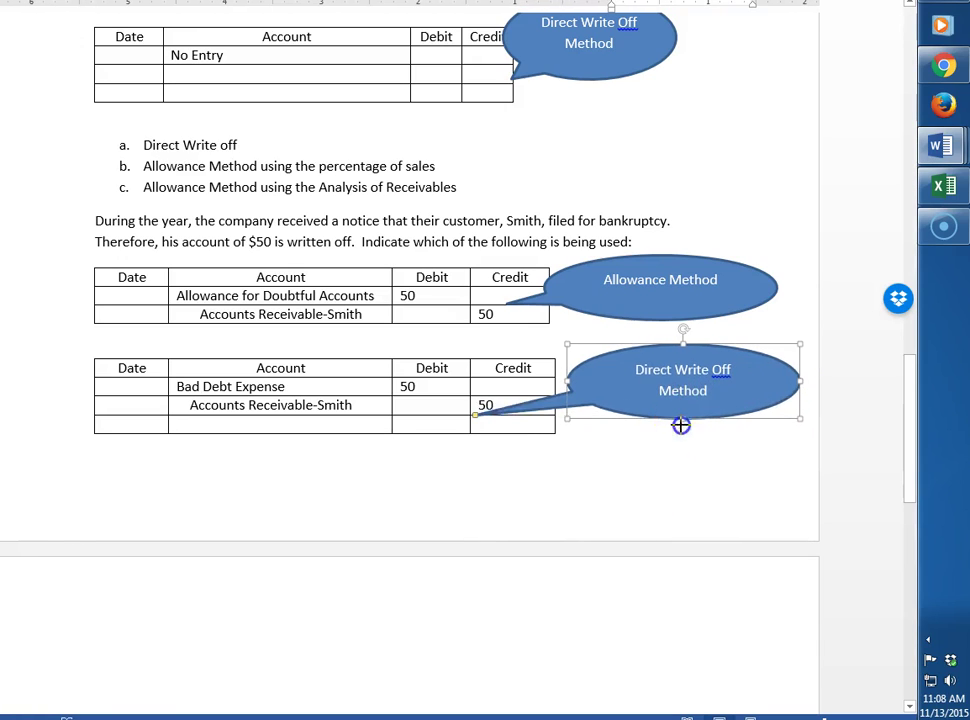
left_click(632, 467)
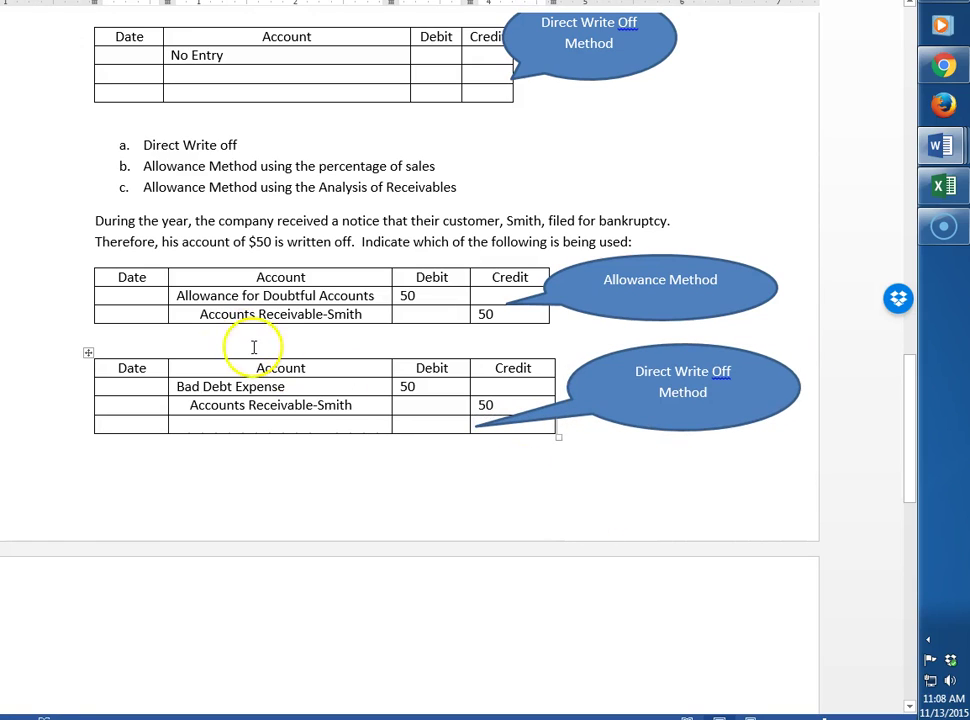